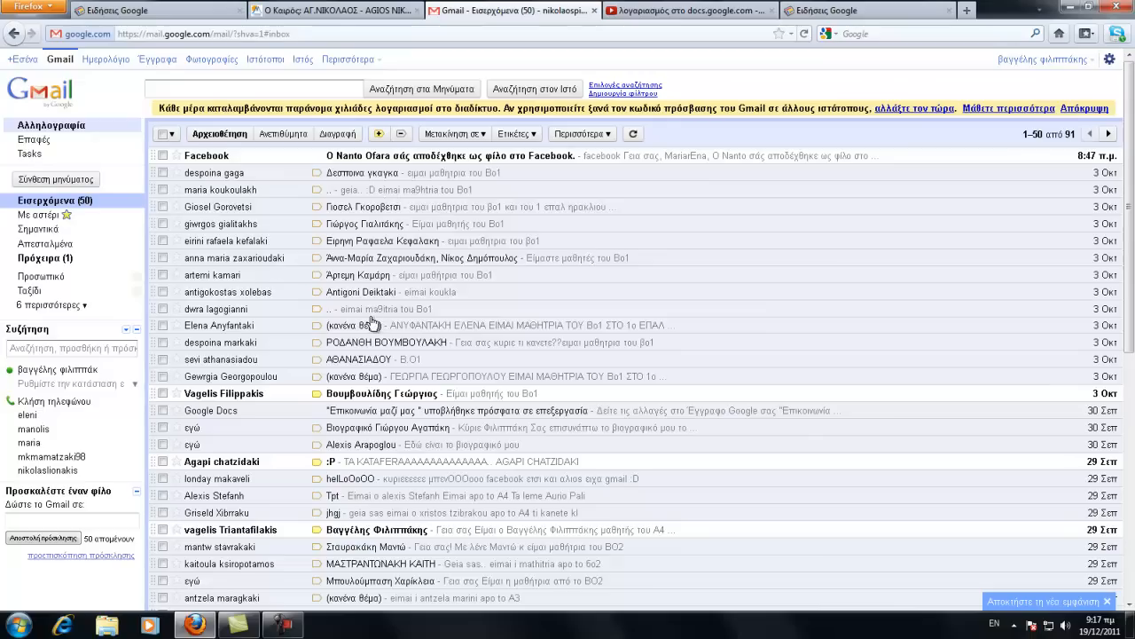
Step: Start a new message and address it to two recipients, accepting the first from autocomplete suggestions
{"action": "left_click", "coordinate": [72, 185]}
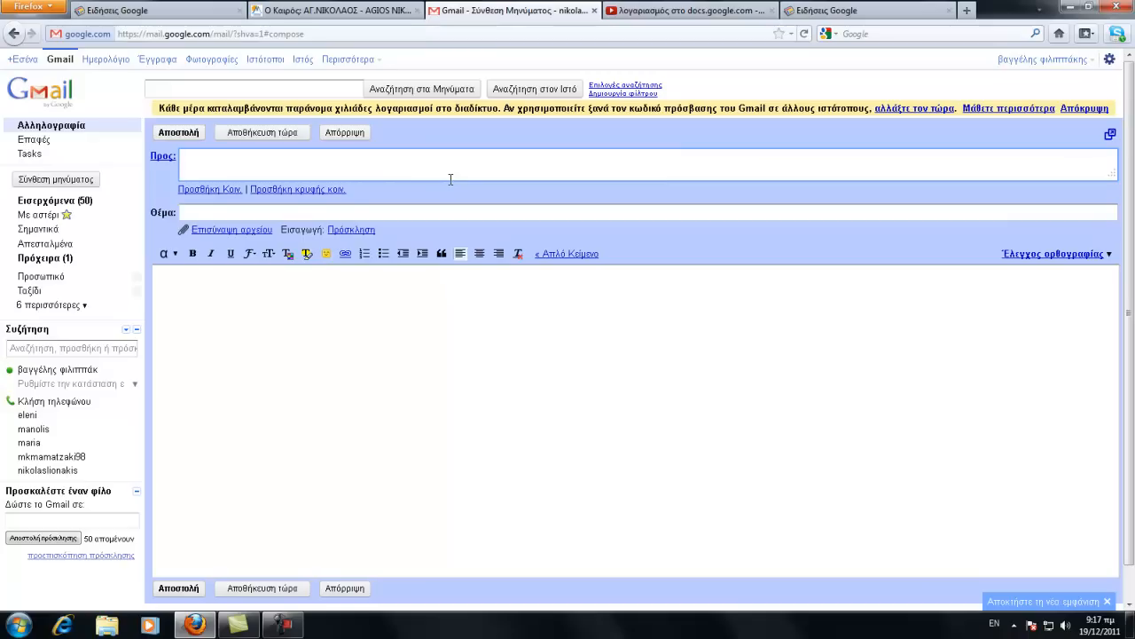
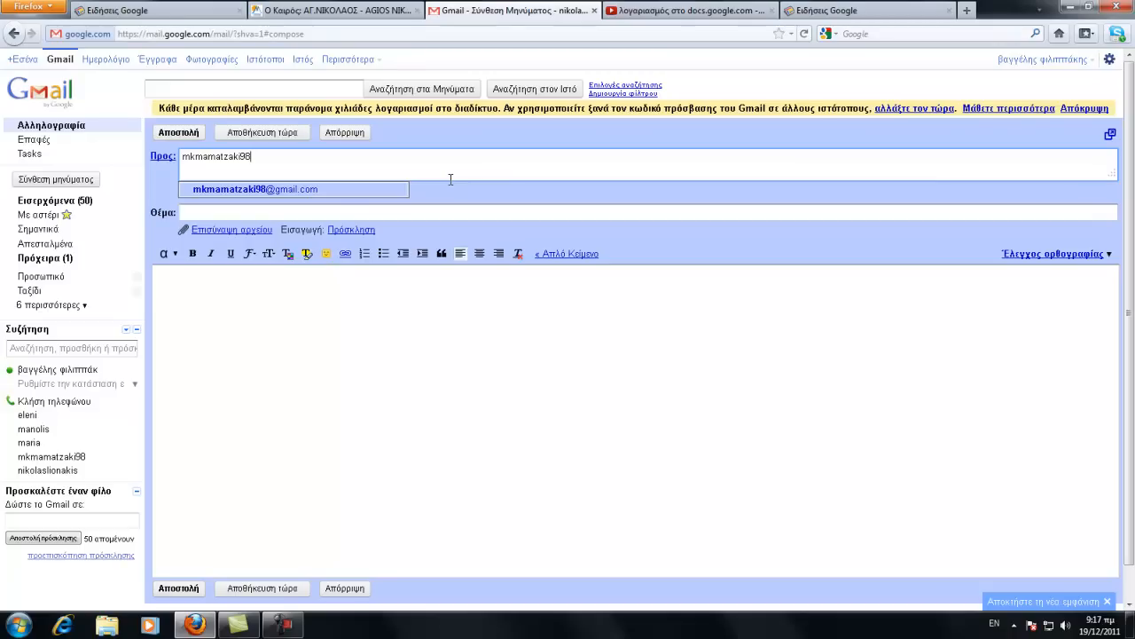
{"action": "left_click", "coordinate": [302, 190]}
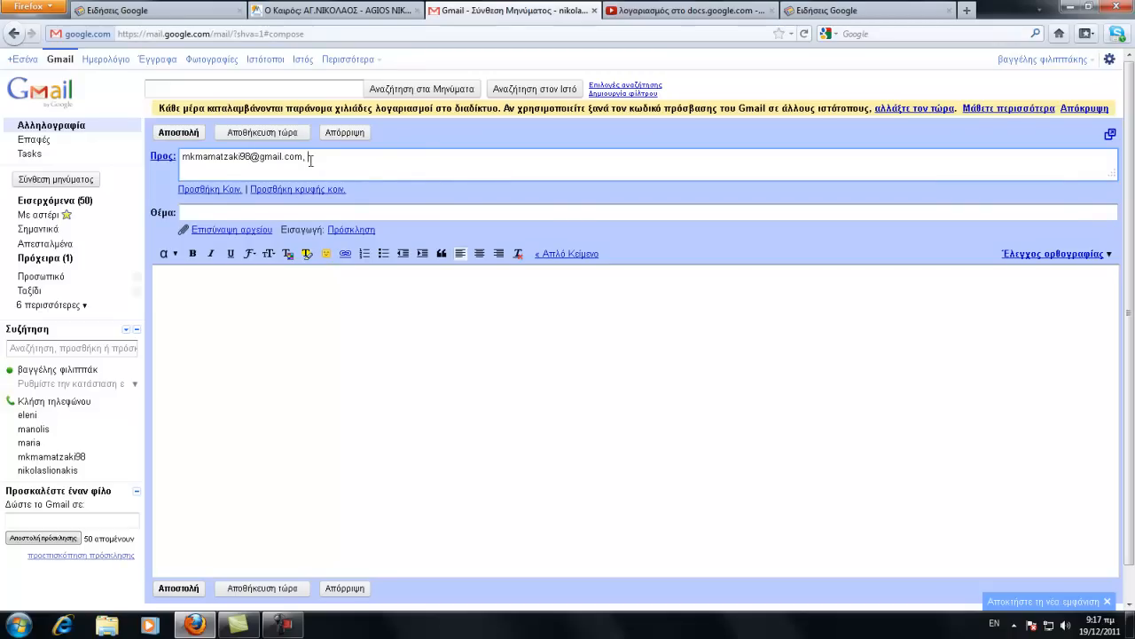
{"action": "left_click", "coordinate": [278, 210]}
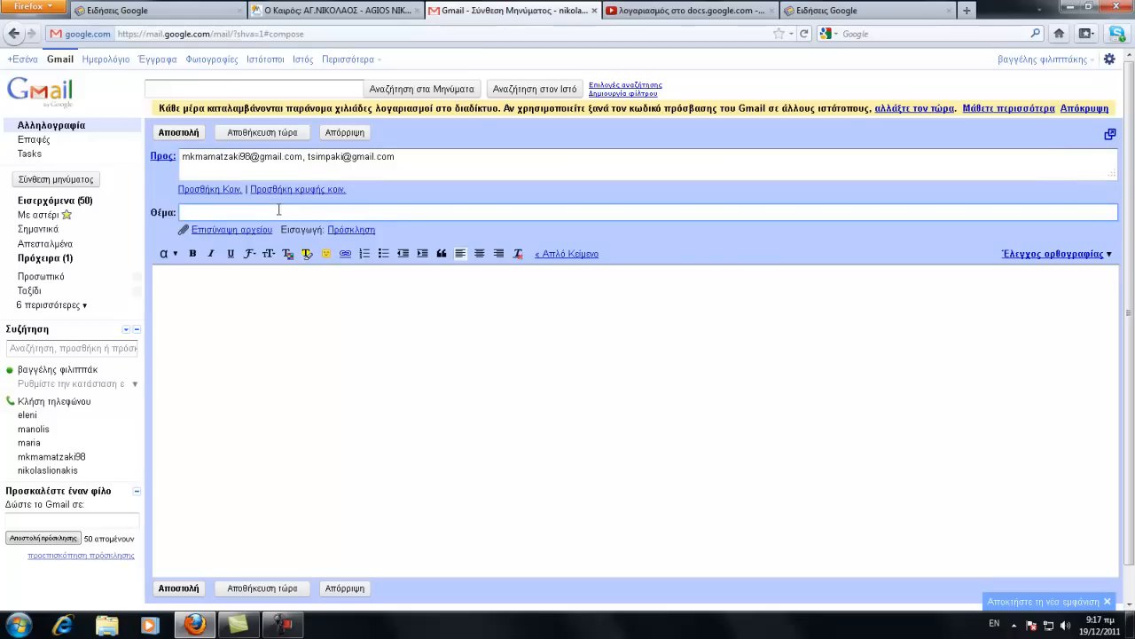
Step: Enter the Greek subject 'Μια ωραία μέρα στο καπετανάκειο' and type a one-line greeting in the body
{"action": "key", "text": "alt+shift"}
{"action": "type", "text": "Μια ωραία μέρα στο καπ"}
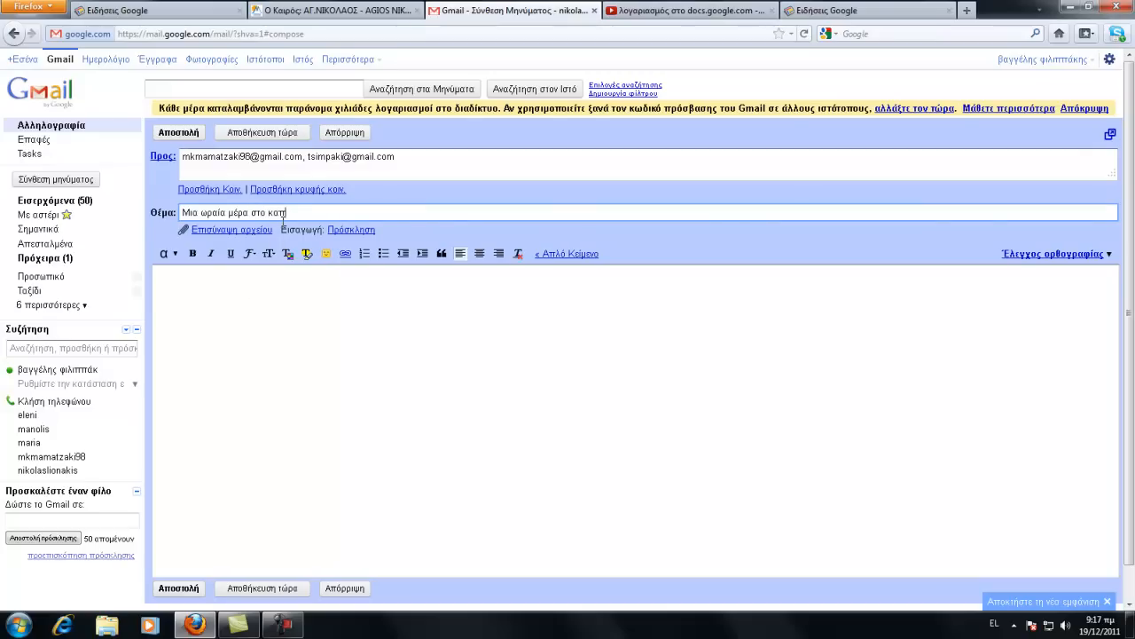
{"action": "type", "text": "ετανάκειο"}
{"action": "left_click", "coordinate": [209, 299]}
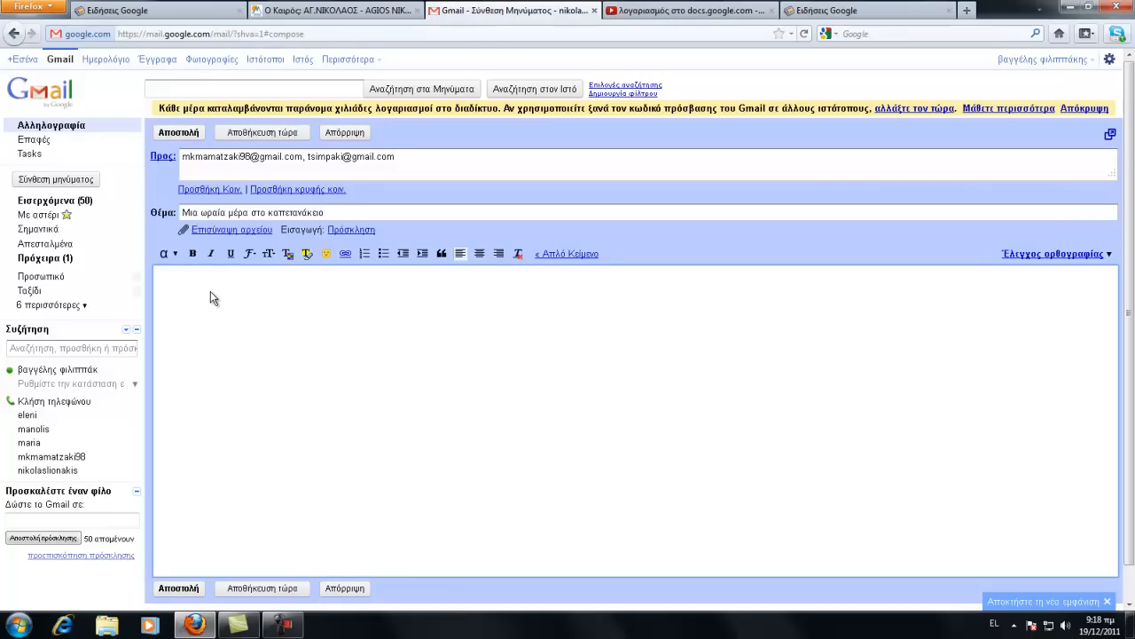
{"action": "type", "text": "Ora"}
{"action": "type", "text": "ν θα λάβεις αυτό το εμαιλ "}
{"action": "type", "text": "θα σε π"}
{"action": "type", "text": "ιάσει σ"}
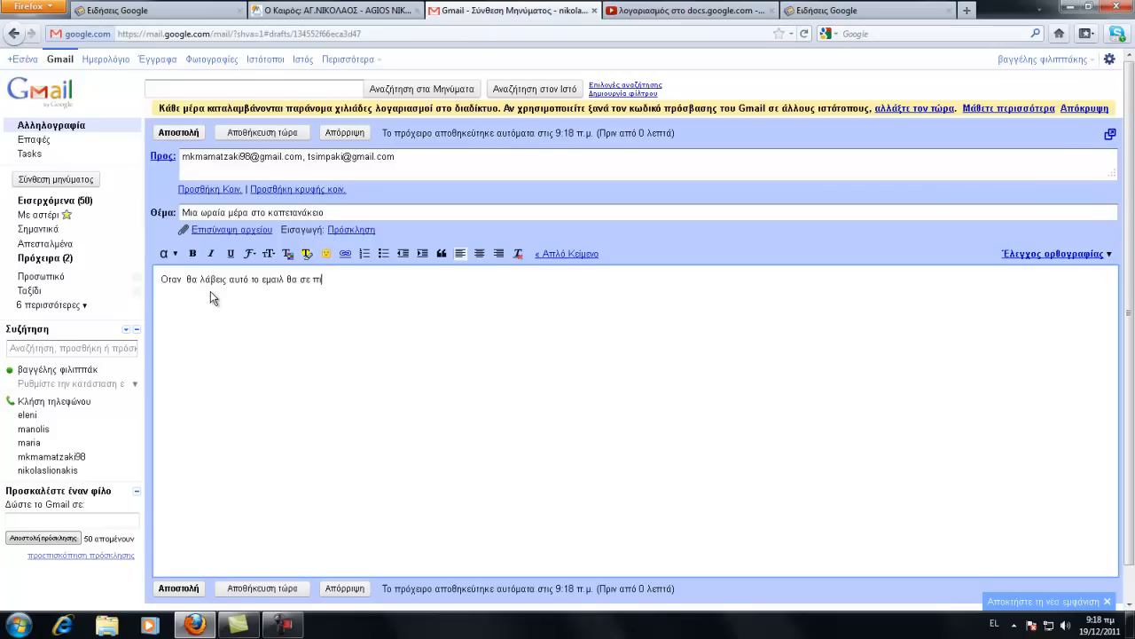
{"action": "type", "text": "υγκίνηση ..."}
Step: Attach Koala.jpg from Libraries > Pictures > Δείγματα εικόνων to the draft
{"action": "left_click", "coordinate": [262, 231]}
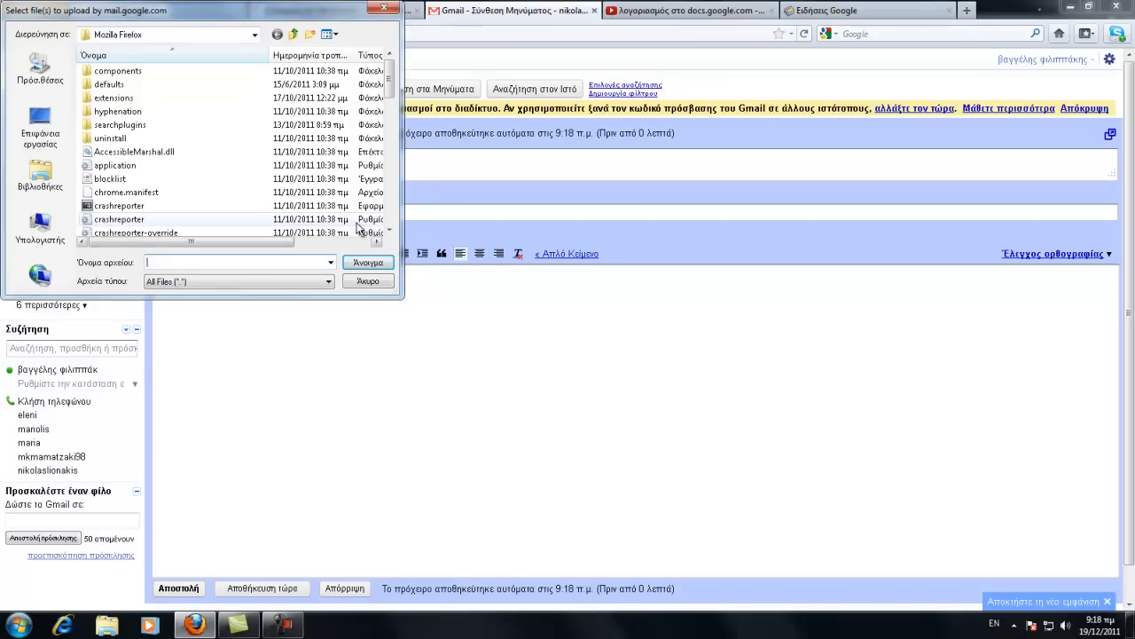
{"action": "left_click", "coordinate": [40, 177]}
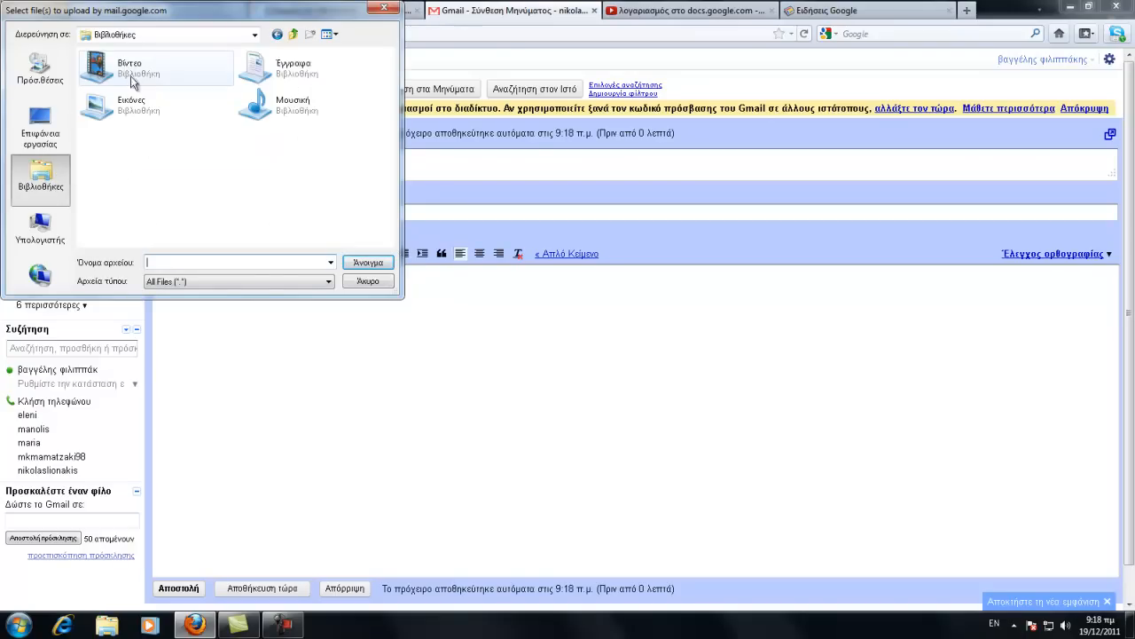
{"action": "double_click", "coordinate": [129, 100]}
{"action": "double_click", "coordinate": [125, 109]}
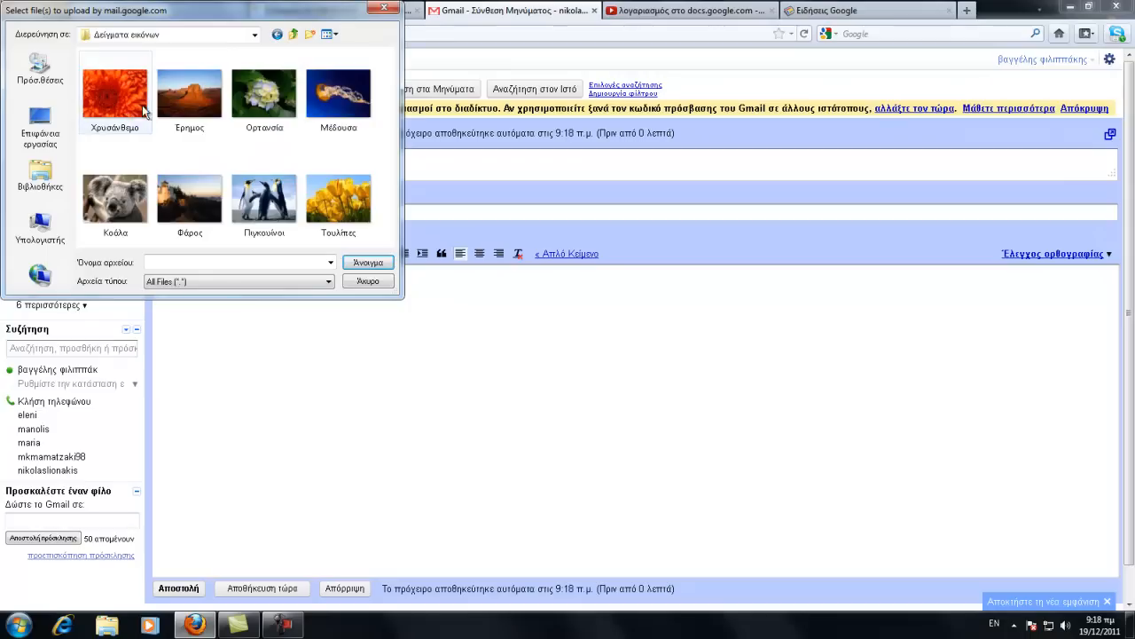
{"action": "left_click", "coordinate": [114, 210]}
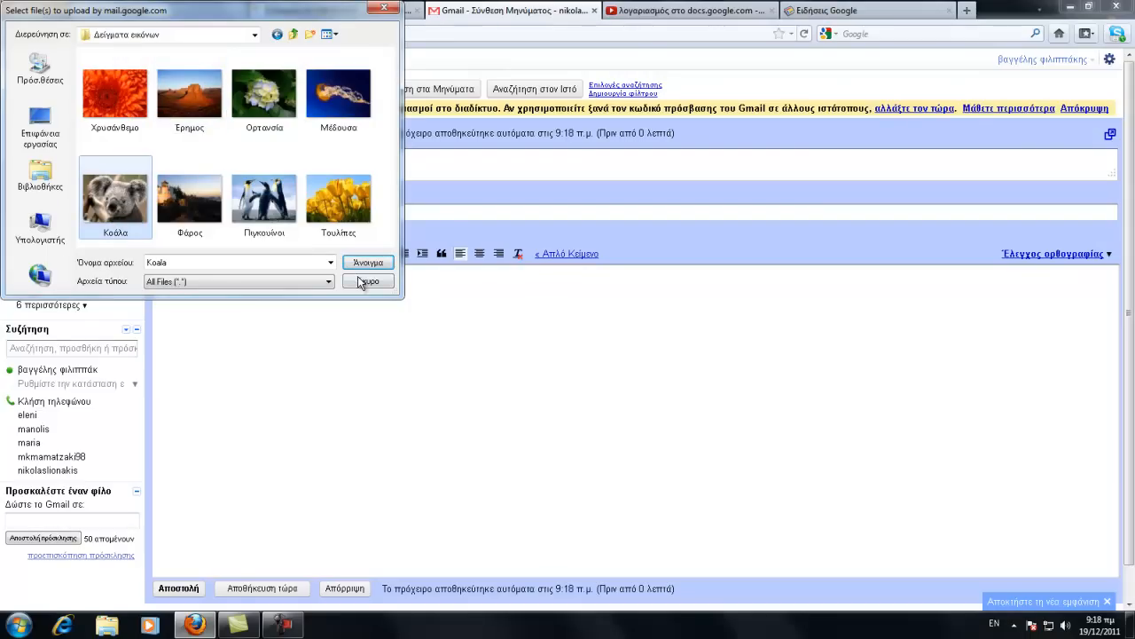
{"action": "left_click", "coordinate": [368, 262]}
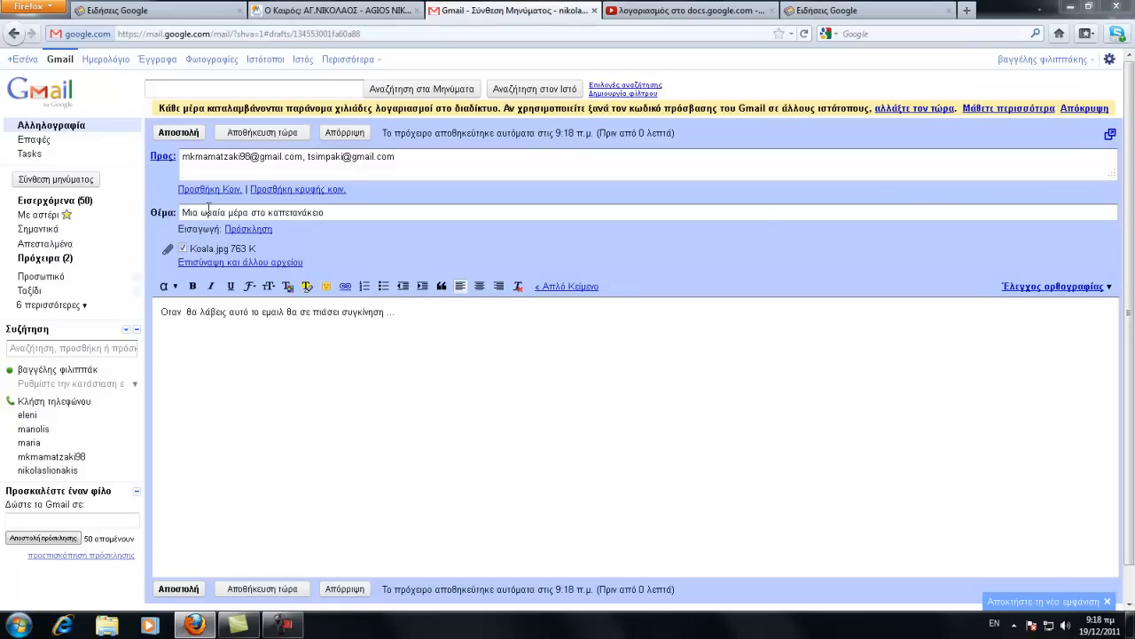
Step: Send the message and switch to the Απεσταλμένα (Sent) folder
{"action": "left_click", "coordinate": [187, 138]}
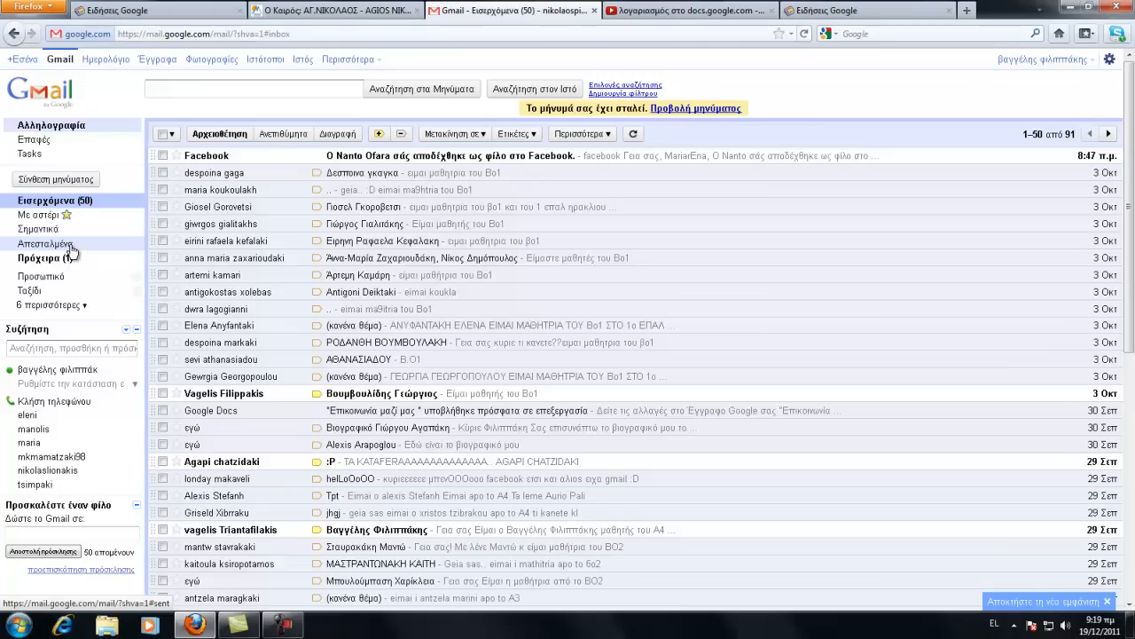
{"action": "left_click", "coordinate": [71, 246]}
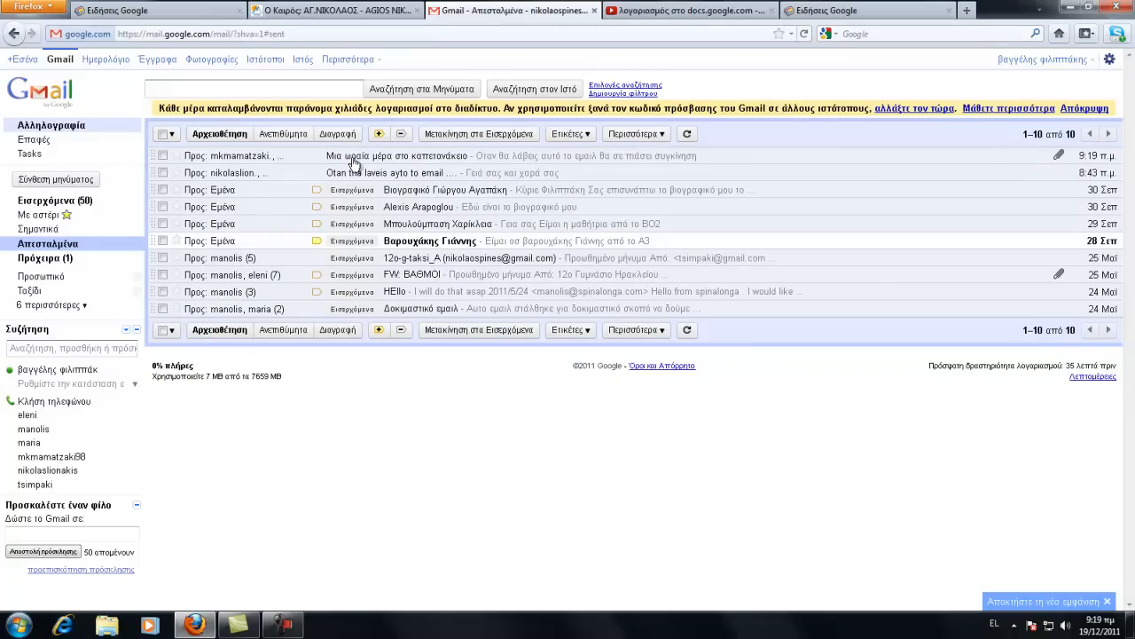
Step: Open the newest sent message to check its Koala.jpg attachment
{"action": "left_click", "coordinate": [269, 156]}
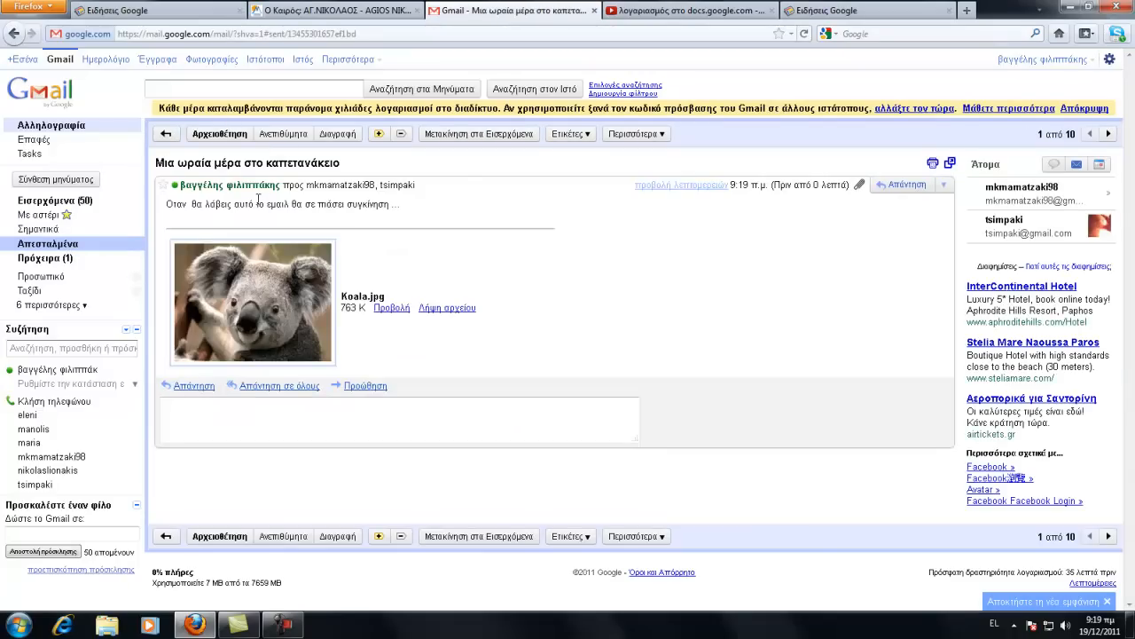
{"action": "mouse_move", "coordinate": [369, 188]}
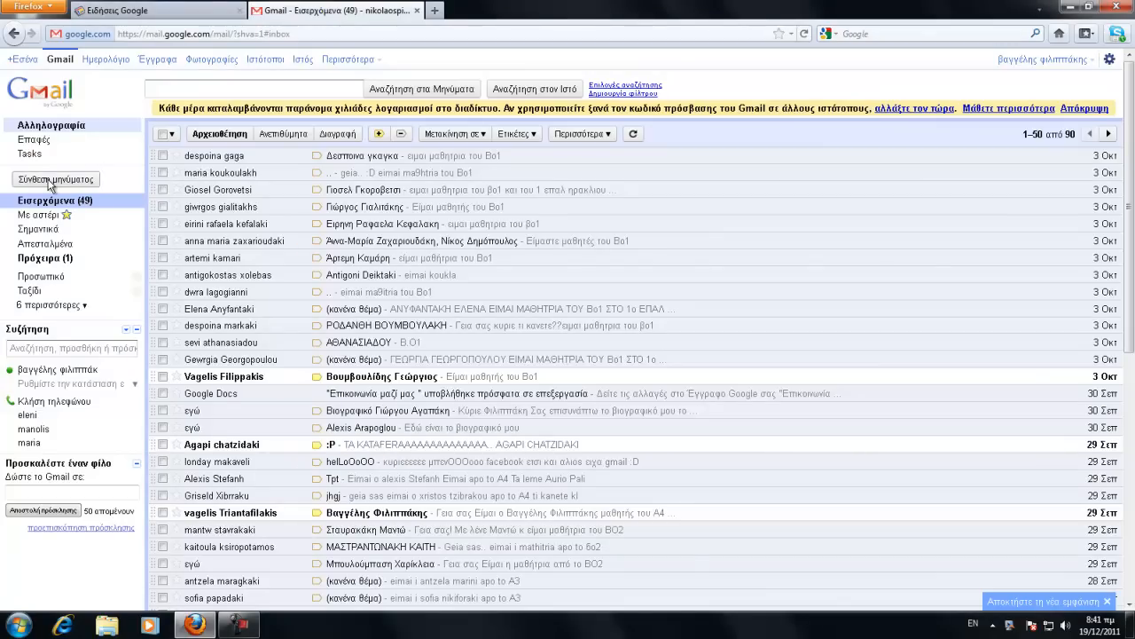
Step: Compose another new message and type two recipient e-mail addresses into the To field
{"action": "left_click", "coordinate": [53, 180]}
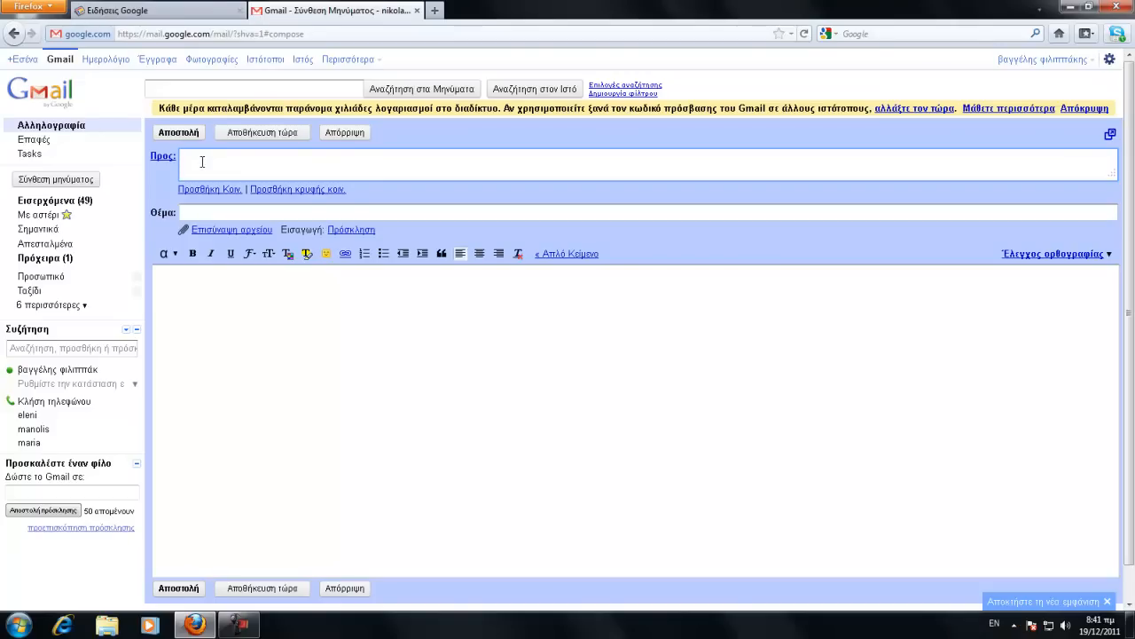
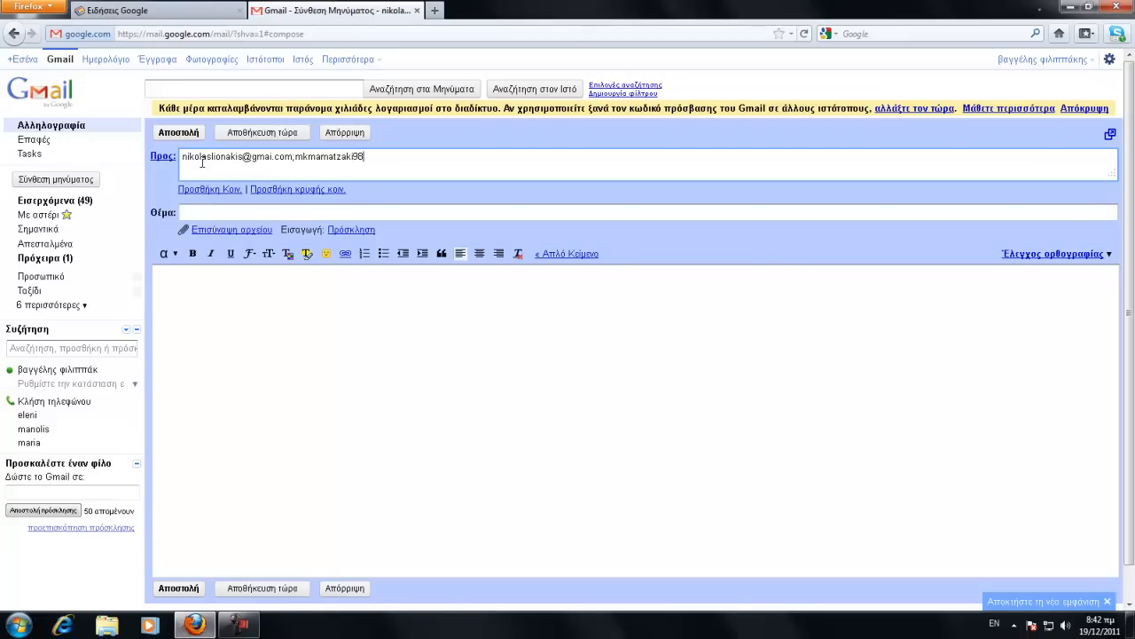
Step: Correct the first recipient's domain from gmai.com to gmail.com
{"action": "left_click", "coordinate": [236, 211]}
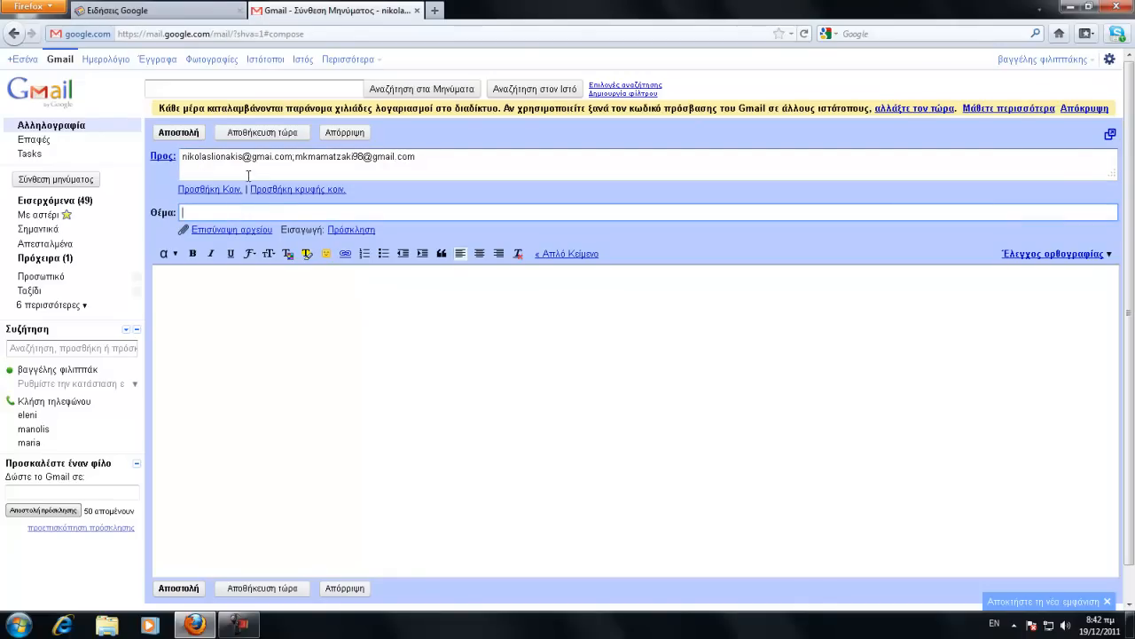
{"action": "left_click", "coordinate": [273, 156]}
{"action": "type", "text": "l"}
Step: Set the subject to 'Otan tha laveis ayto to email ....'
{"action": "left_click", "coordinate": [191, 212]}
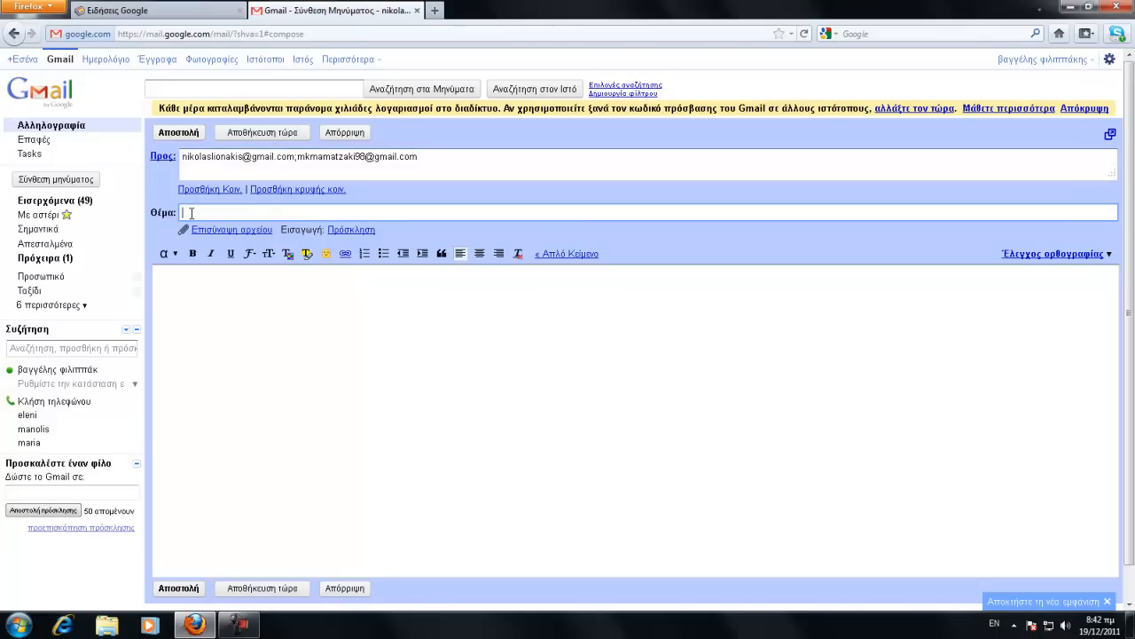
{"action": "type", "text": "O"}
{"action": "type", "text": "lak"}
{"action": "key", "text": "BackSpace"}
{"action": "type", "text": "n tha laveis ayto to emmail"}
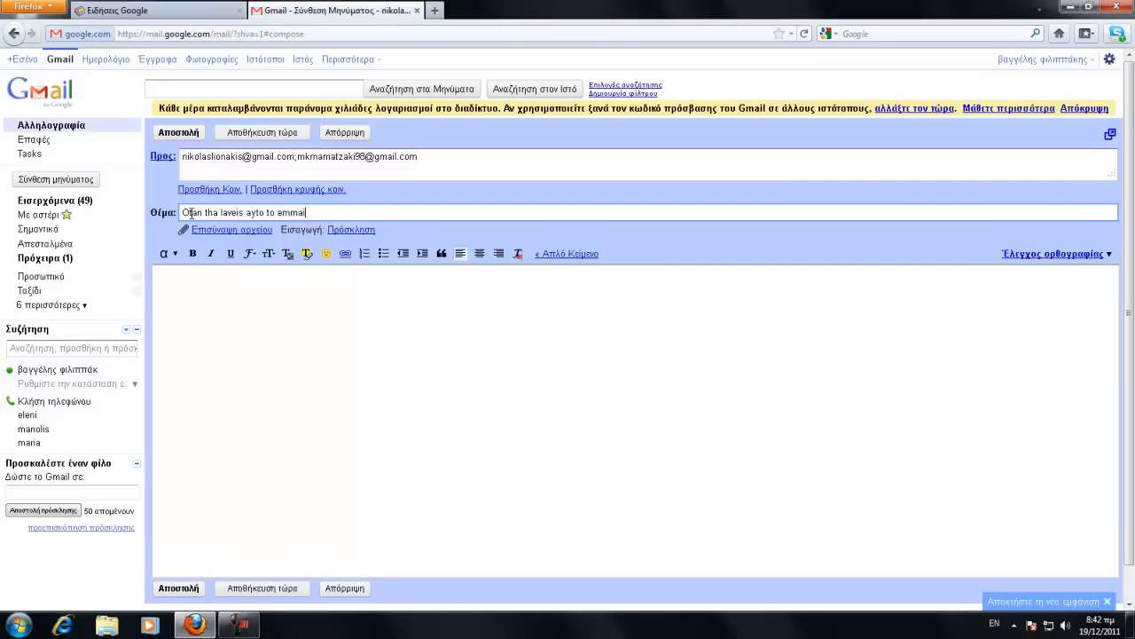
{"action": "type", "text": " ...."}
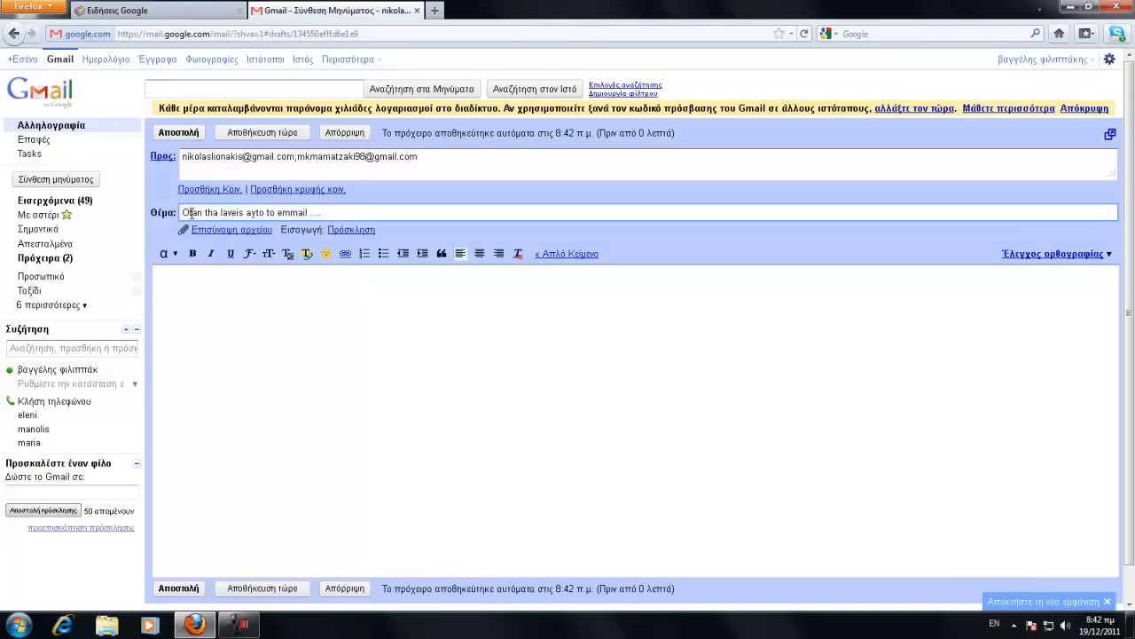
{"action": "key", "text": "BackSpace"}
Step: Write 'Γεια σας και χαρά σας' in the body and send the message
{"action": "left_click", "coordinate": [184, 282]}
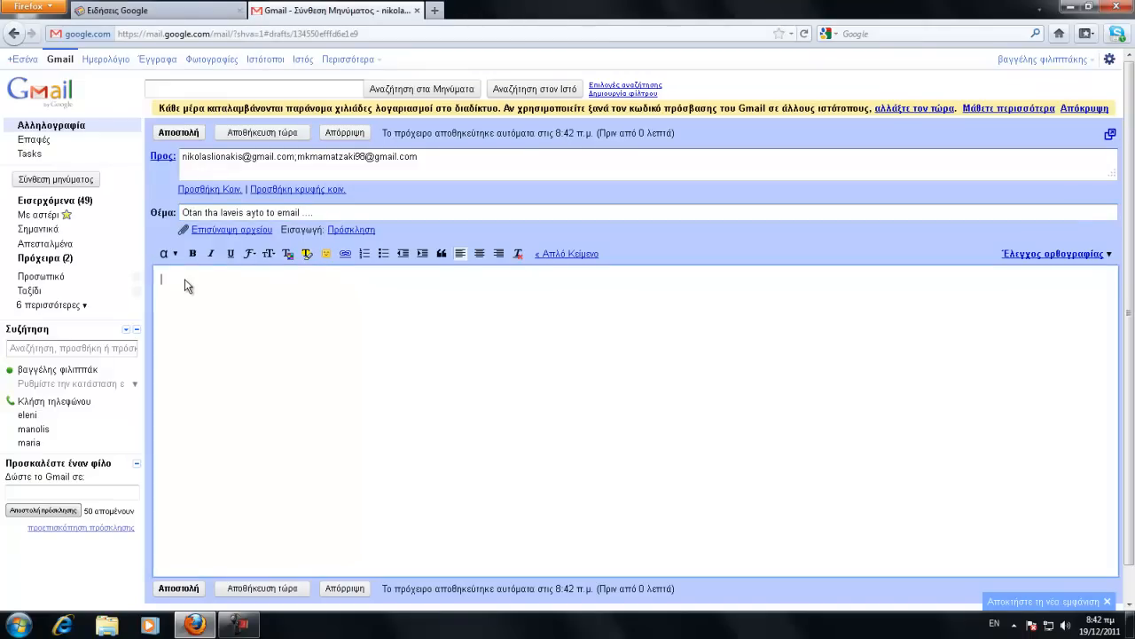
{"action": "type", "text": "Geia saw"}
{"action": "key", "text": "Return"}
{"action": "left_click_drag", "start_coordinate": [211, 278], "coordinate": [173, 278]}
{"action": "key", "text": "alt+shift"}
{"action": "type", "text": "Γεια σας"}
{"action": "key", "text": "BackSpace"}
{"action": "type", "text": "και χαρά σας"}
{"action": "left_click", "coordinate": [181, 133]}
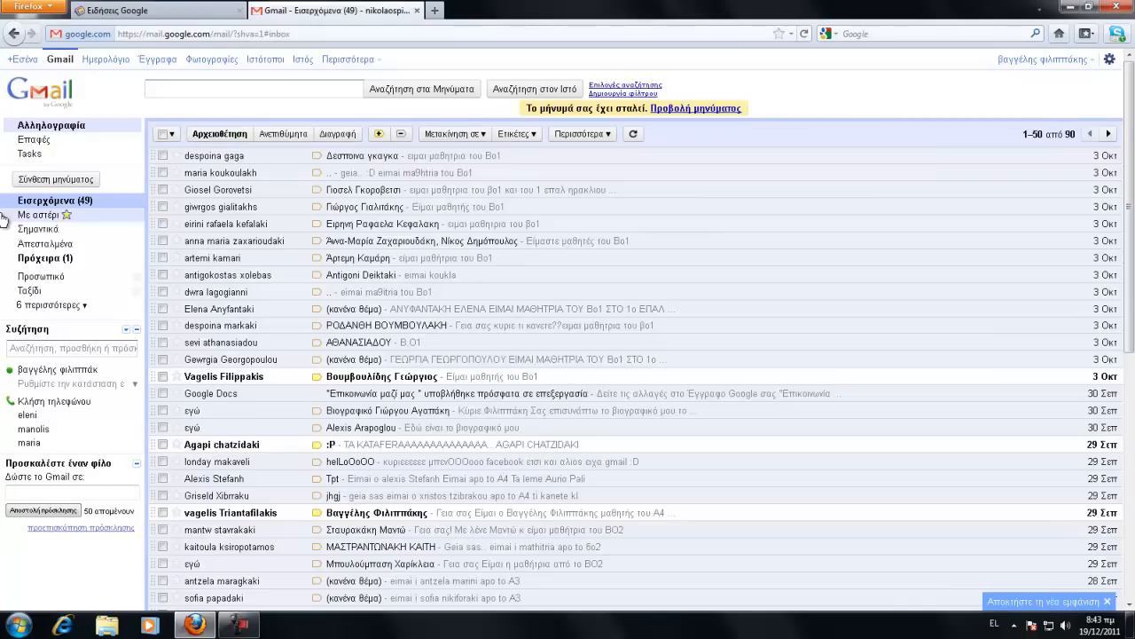
Step: Check the sent conversation in Απεσταλμένα, then open Επαφές (Contacts) showing 27 contacts
{"action": "left_click", "coordinate": [47, 246]}
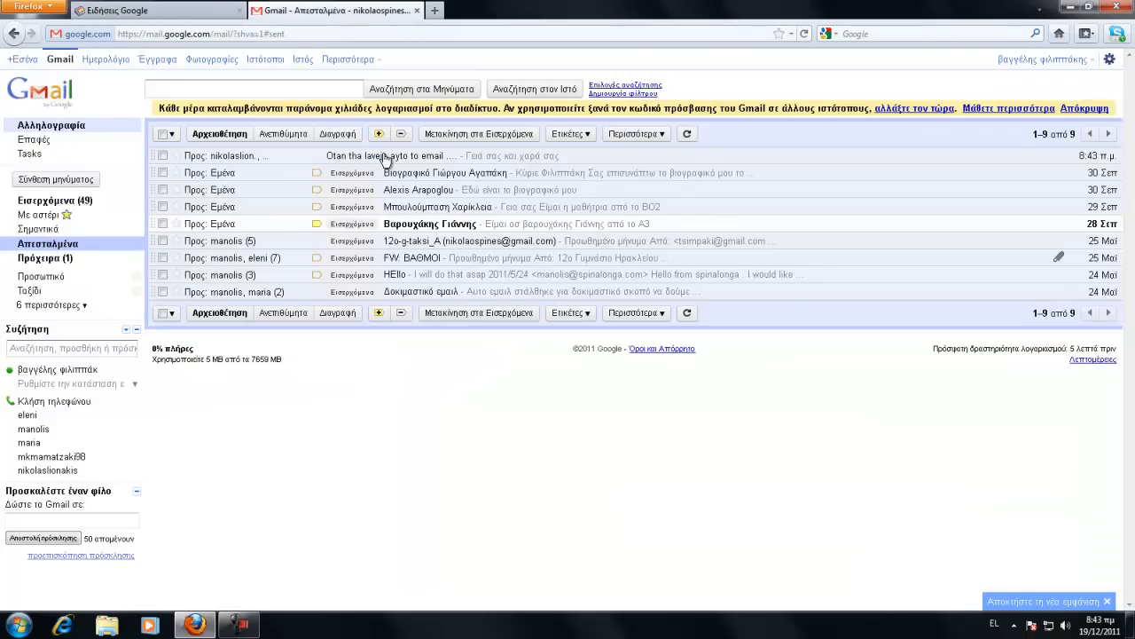
{"action": "left_click", "coordinate": [386, 157]}
{"action": "left_click", "coordinate": [56, 202]}
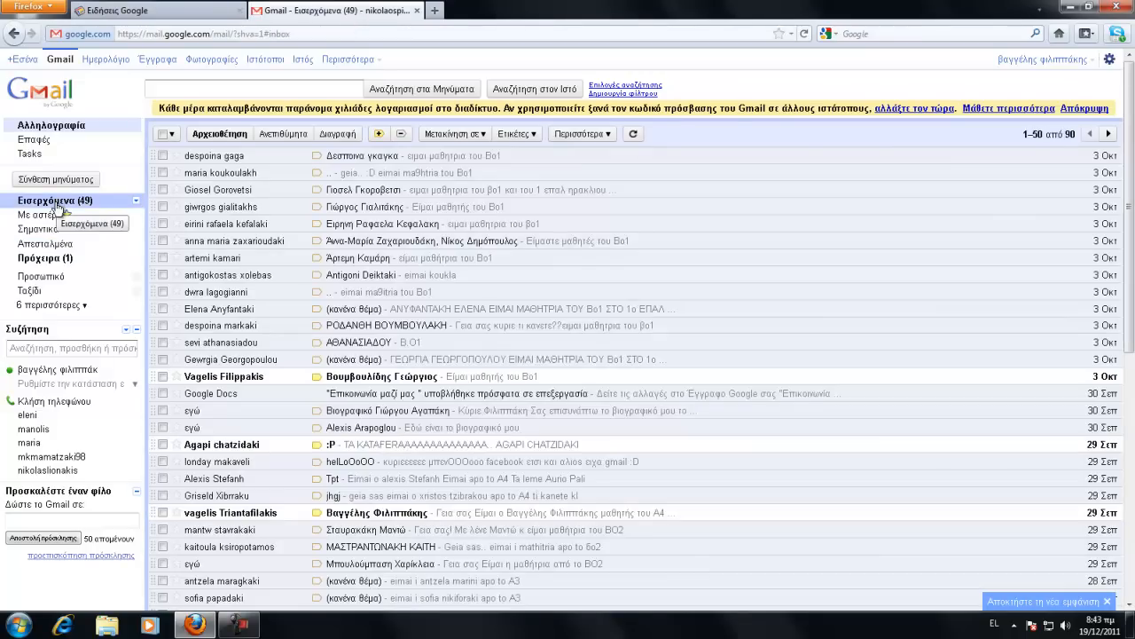
{"action": "left_click", "coordinate": [48, 247]}
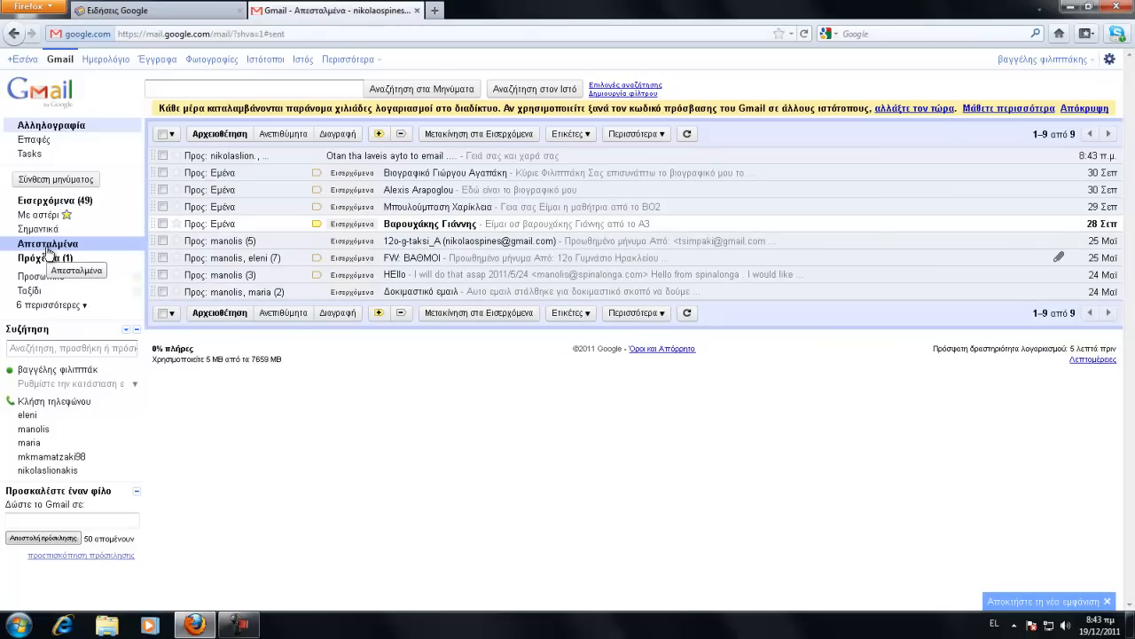
{"action": "left_click", "coordinate": [37, 142]}
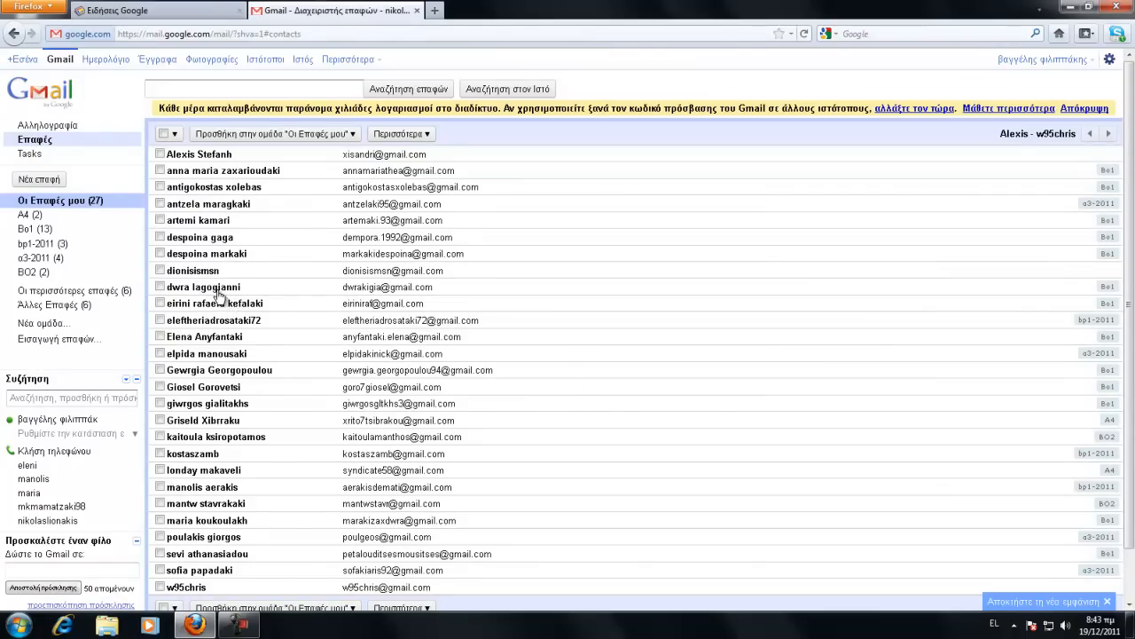
{"action": "mouse_move", "coordinate": [218, 293]}
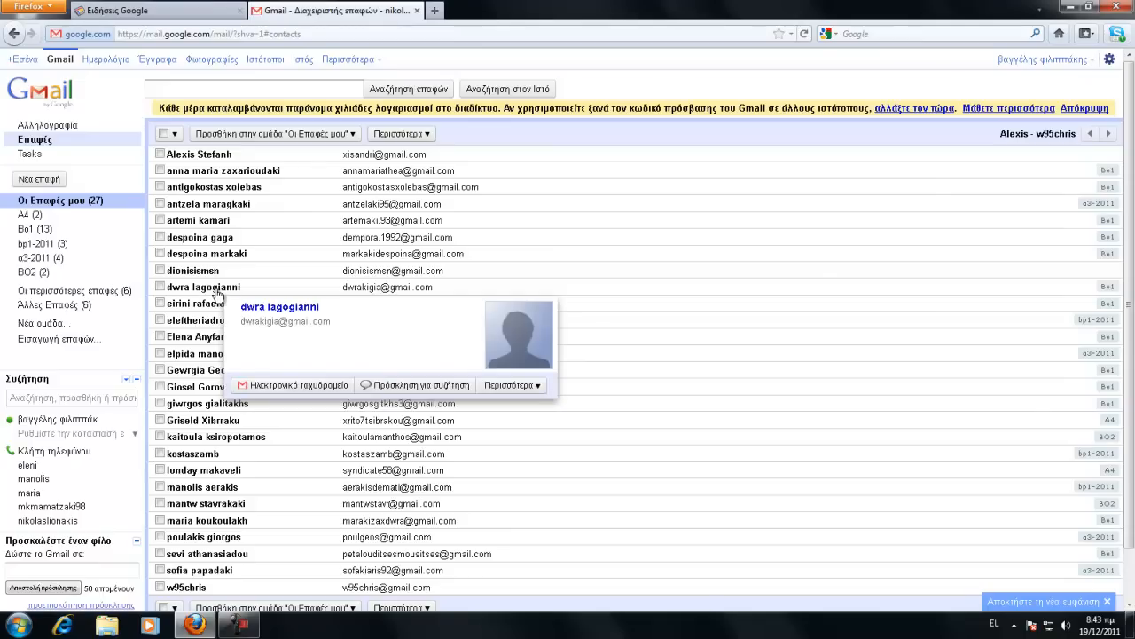
{"action": "left_click", "coordinate": [40, 180]}
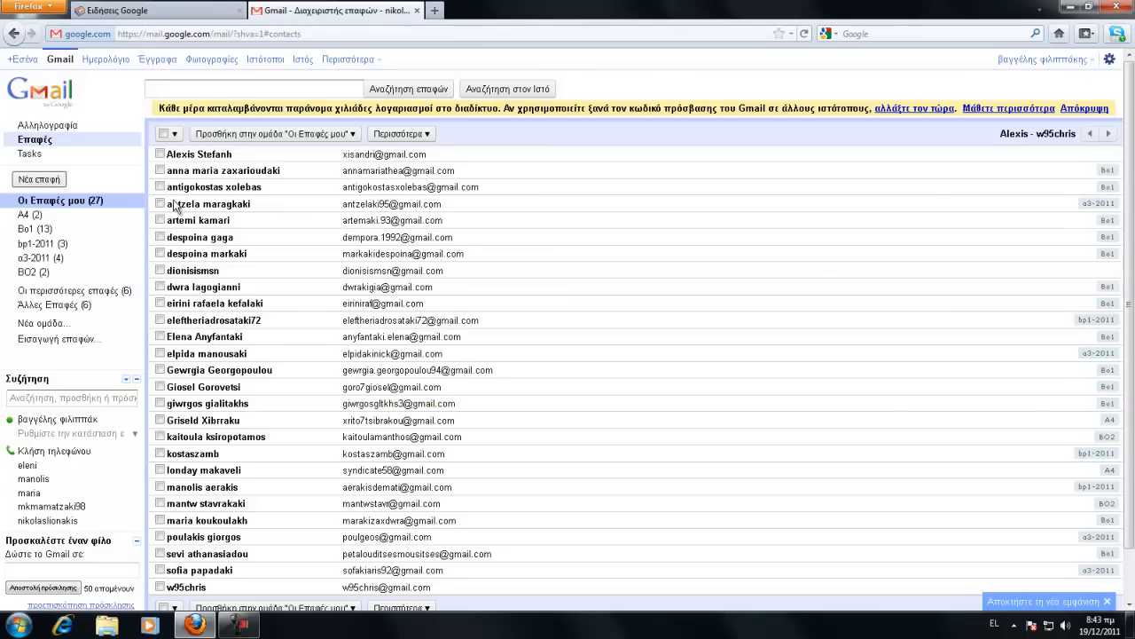
{"action": "left_click", "coordinate": [296, 257]}
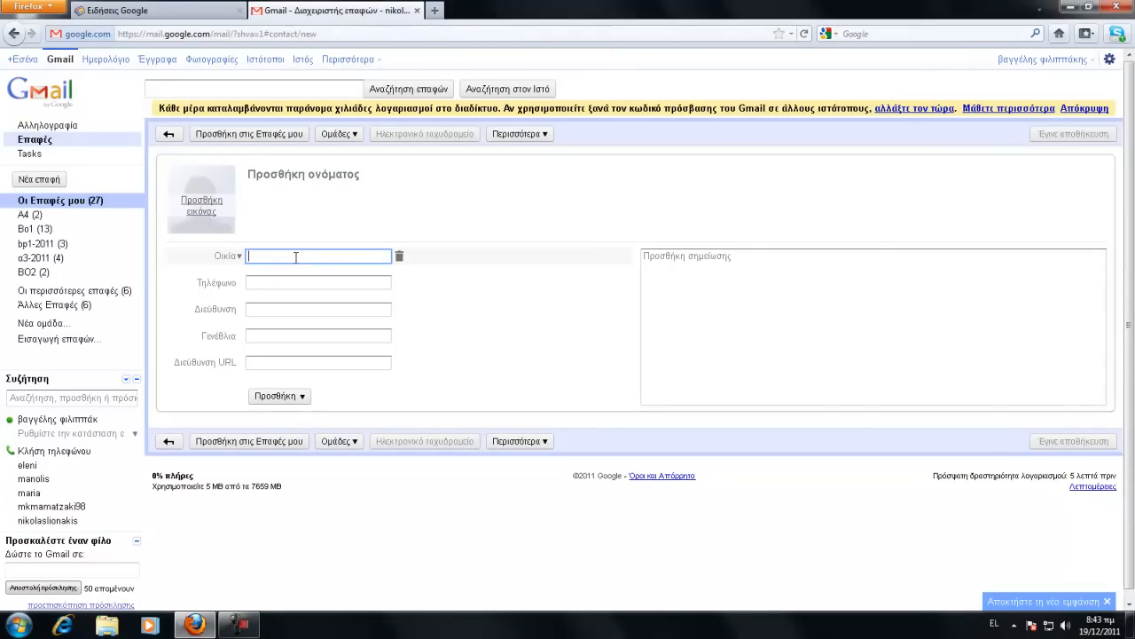
{"action": "type", "text": "μκμαματ"}
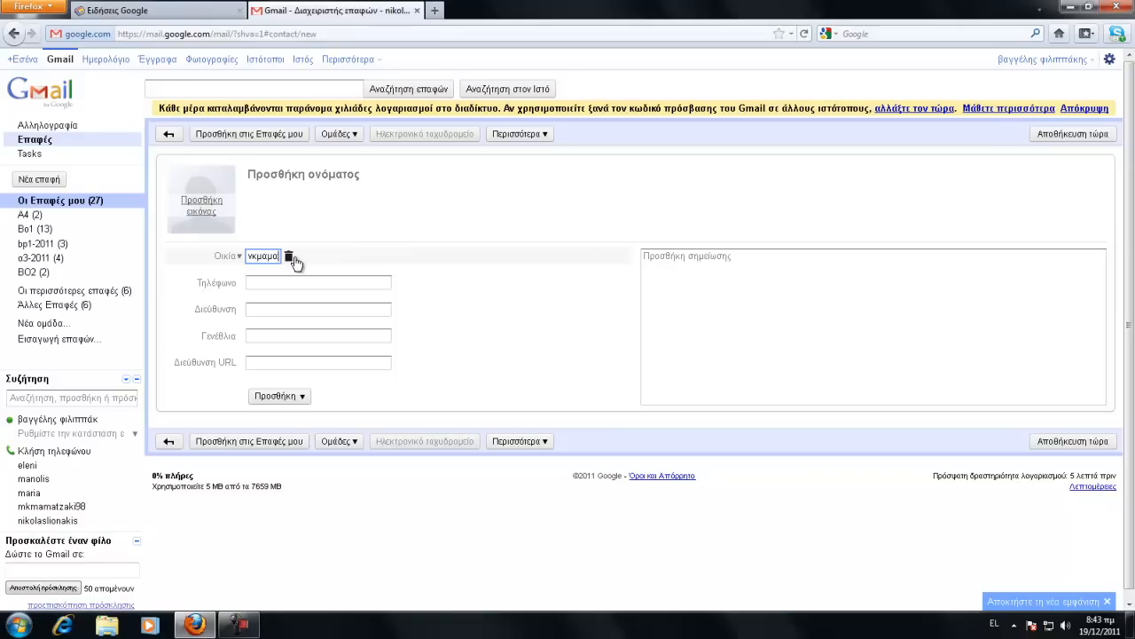
{"action": "type", "text": "ζακ"}
{"action": "key", "text": "BackSpace"}
{"action": "key", "text": "BackSpace"}
{"action": "key", "text": "BackSpace"}
{"action": "key", "text": "BackSpace"}
{"action": "key", "text": "BackSpace"}
{"action": "key", "text": "BackSpace"}
{"action": "key", "text": "BackSpace"}
{"action": "key", "text": "BackSpace"}
{"action": "key", "text": "BackSpace"}
{"action": "key", "text": "BackSpace"}
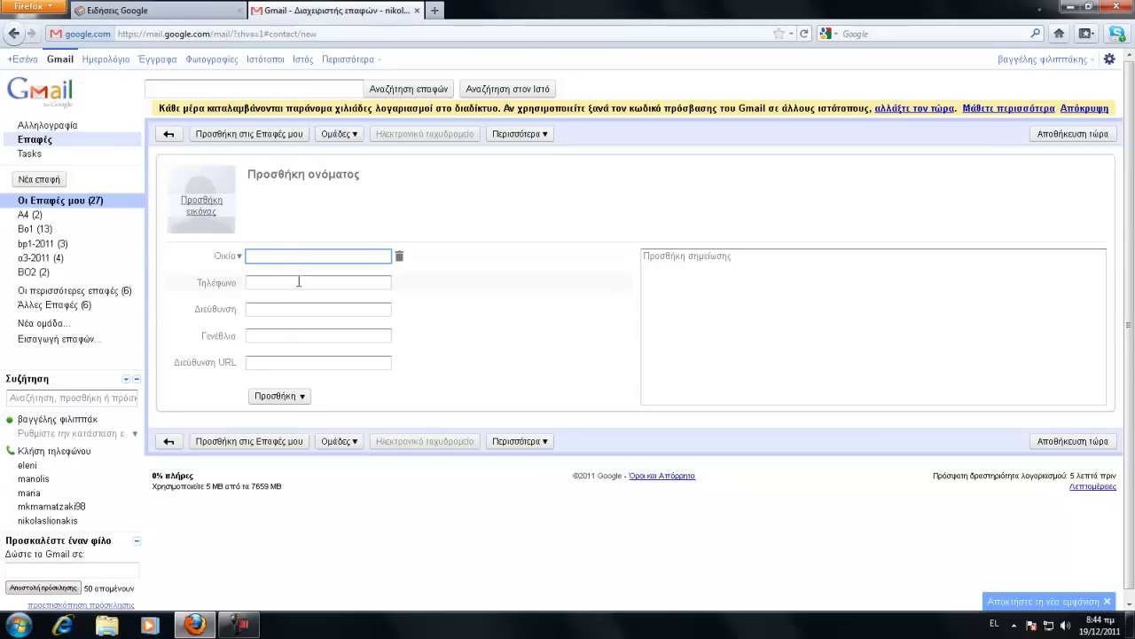
{"action": "left_click", "coordinate": [299, 281]}
{"action": "left_click", "coordinate": [296, 308]}
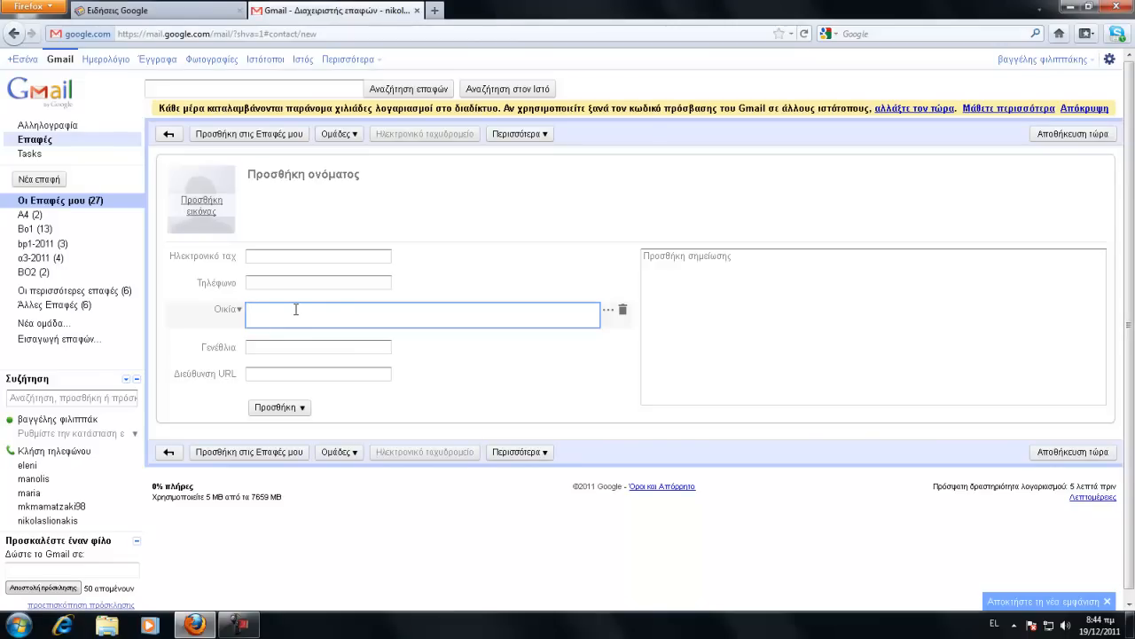
Step: Start a new contact and add an Ηλεκτρονικό ταχυδρομείο (e-mail) field via Περισσότερα > Προσθήκη
{"action": "left_click", "coordinate": [40, 200]}
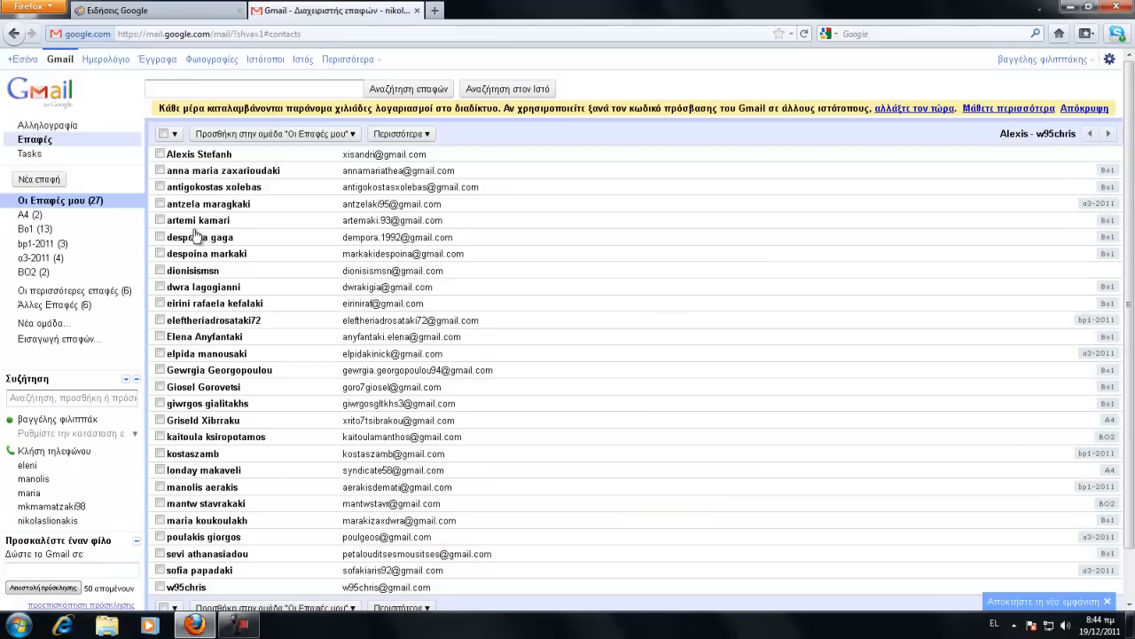
{"action": "left_click", "coordinate": [59, 181]}
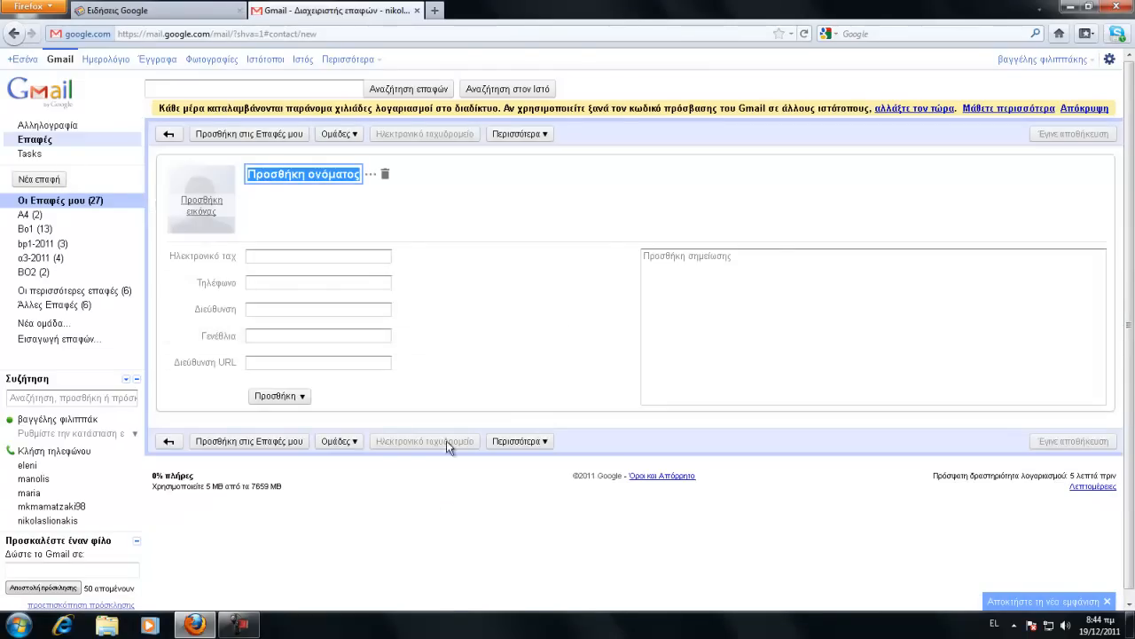
{"action": "left_click", "coordinate": [524, 441]}
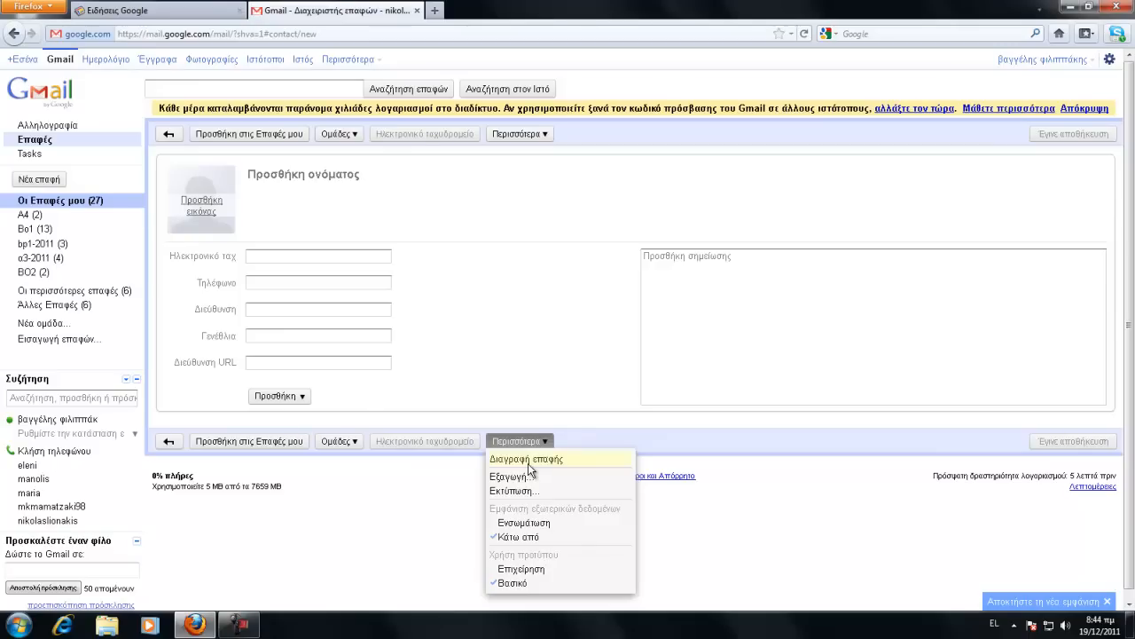
{"action": "left_click", "coordinate": [302, 397]}
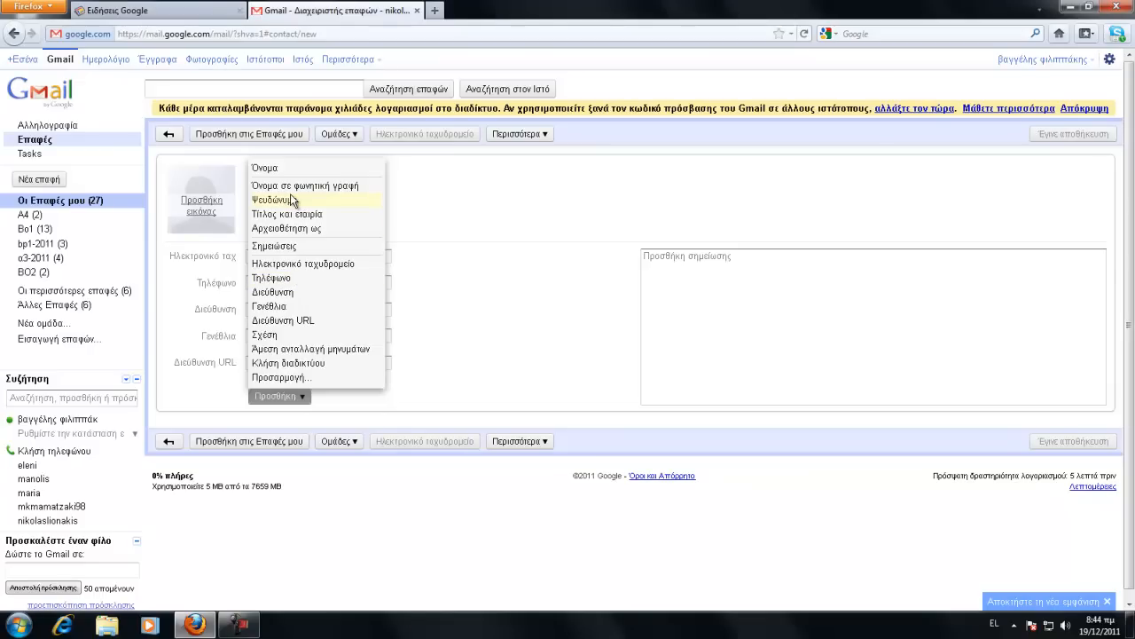
{"action": "left_click", "coordinate": [335, 263]}
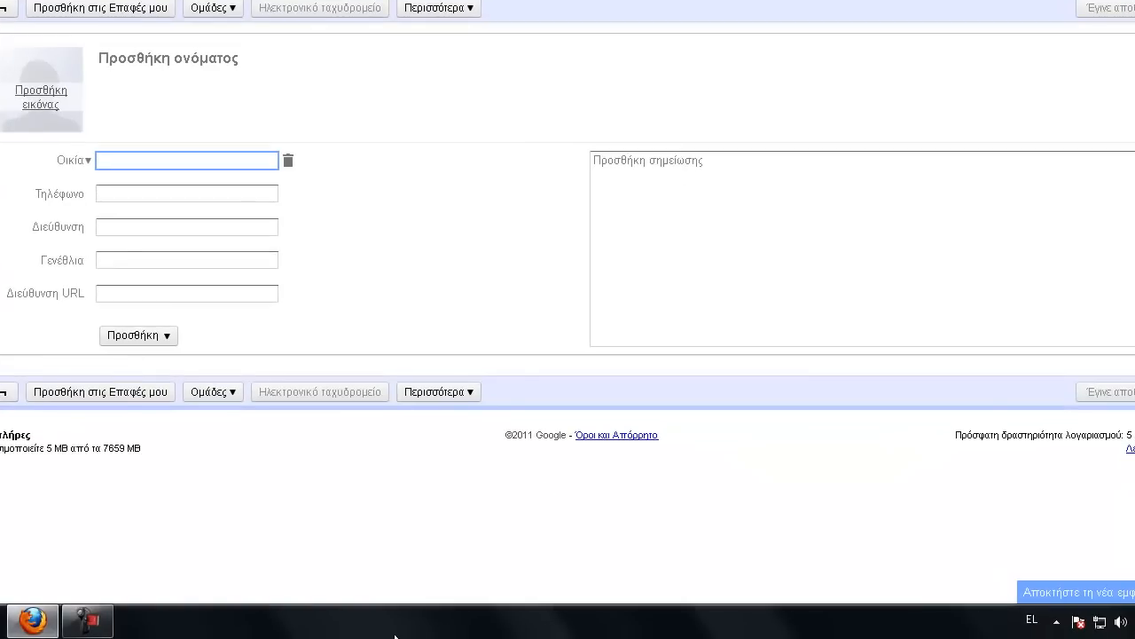
{"action": "left_click", "coordinate": [87, 620]}
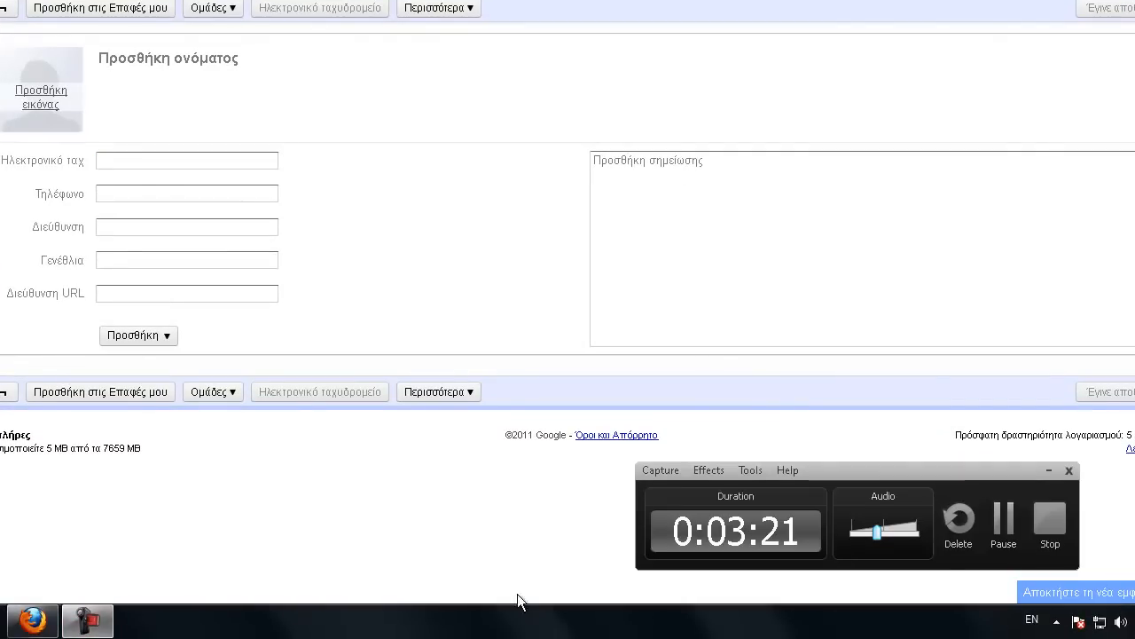